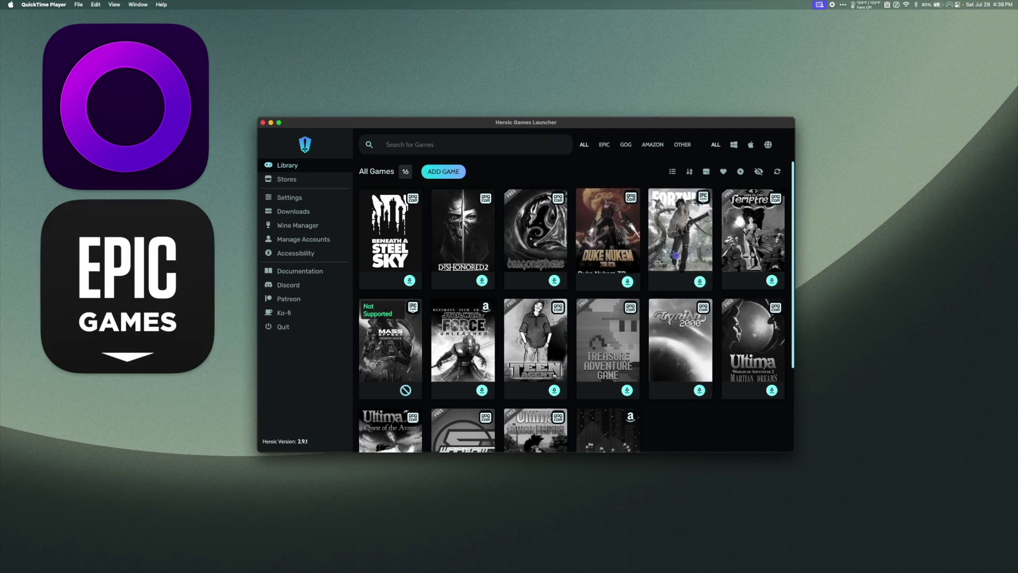
# Look through the game library and view the Epic, GOG and Prime Gaming stores
pyautogui.scroll(-1, 714, 288)
pyautogui.scroll(-4, 714, 288)
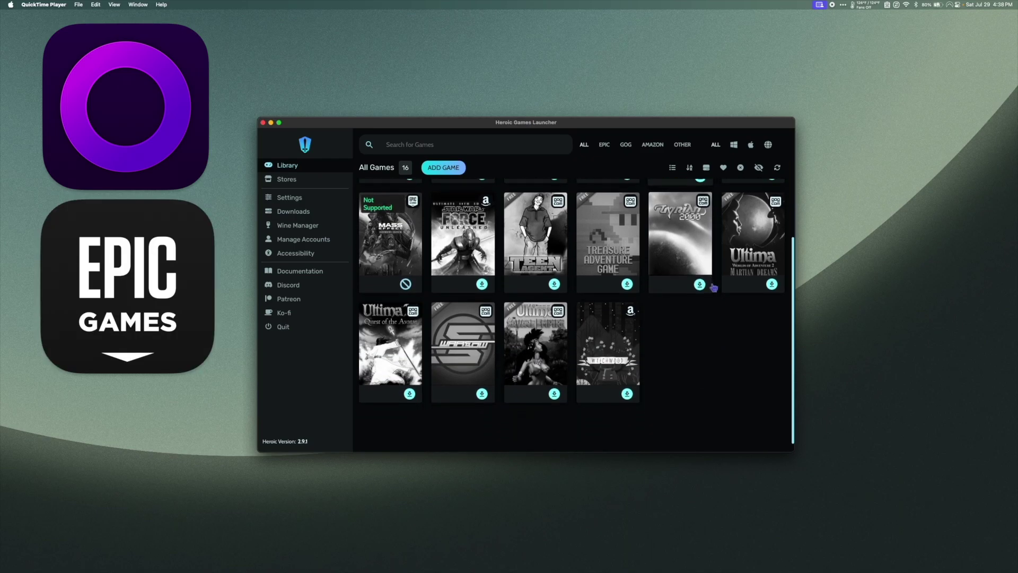
pyautogui.click(289, 180)
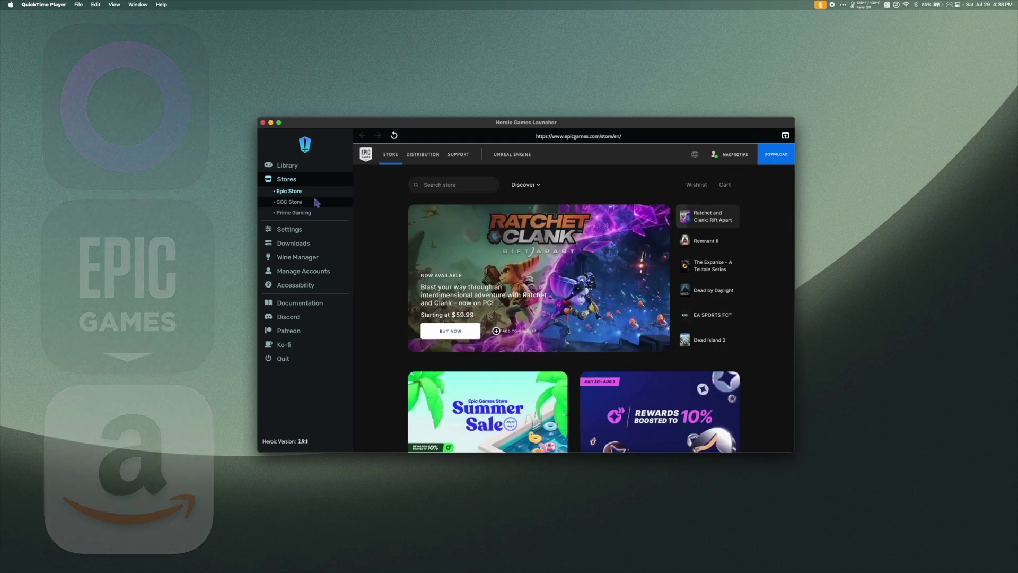
pyautogui.click(315, 202)
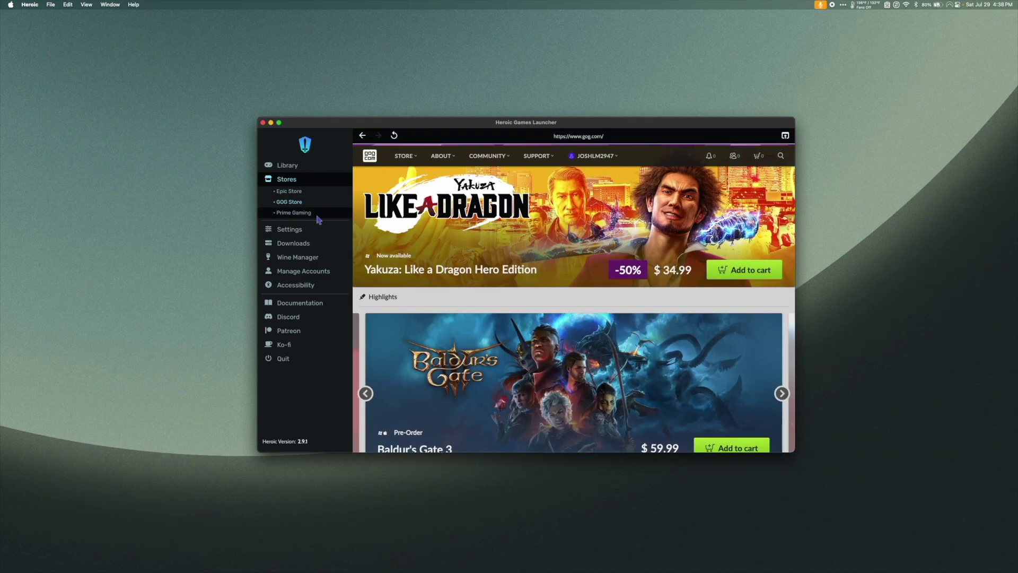
pyautogui.click(317, 215)
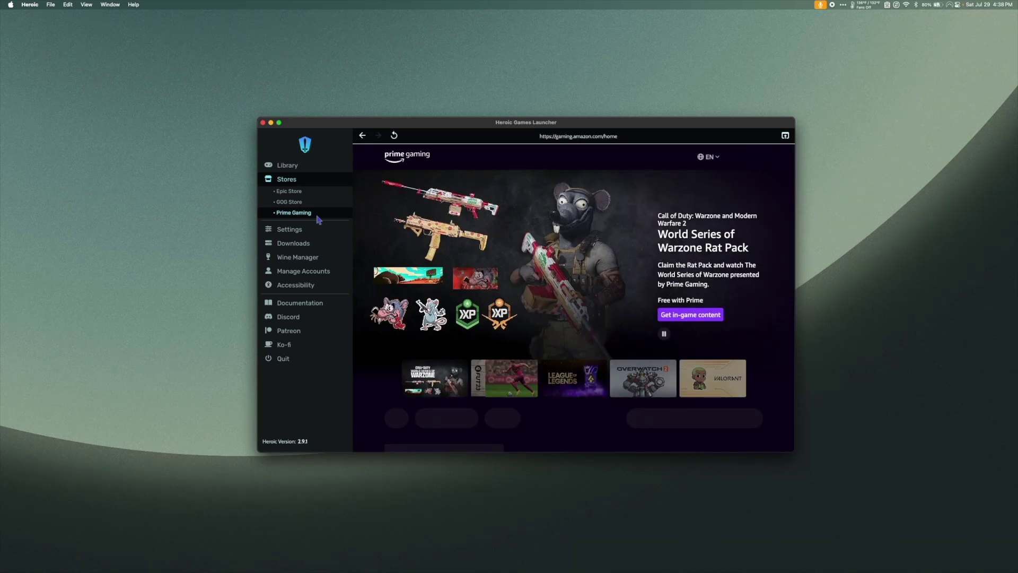
# Return to the game library, look through its titles and read the release changelog
pyautogui.click(286, 165)
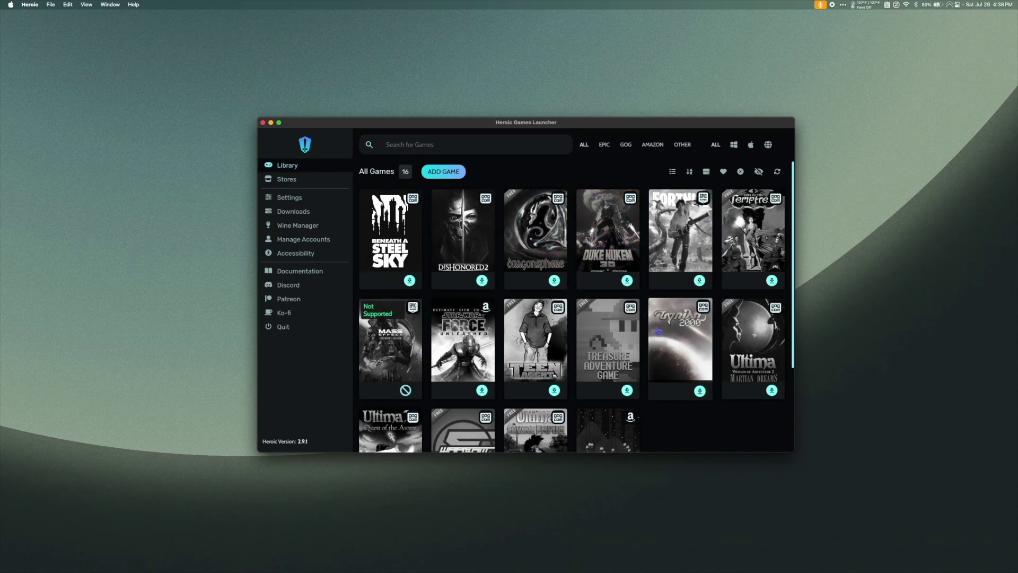
pyautogui.scroll(-4, 677, 365)
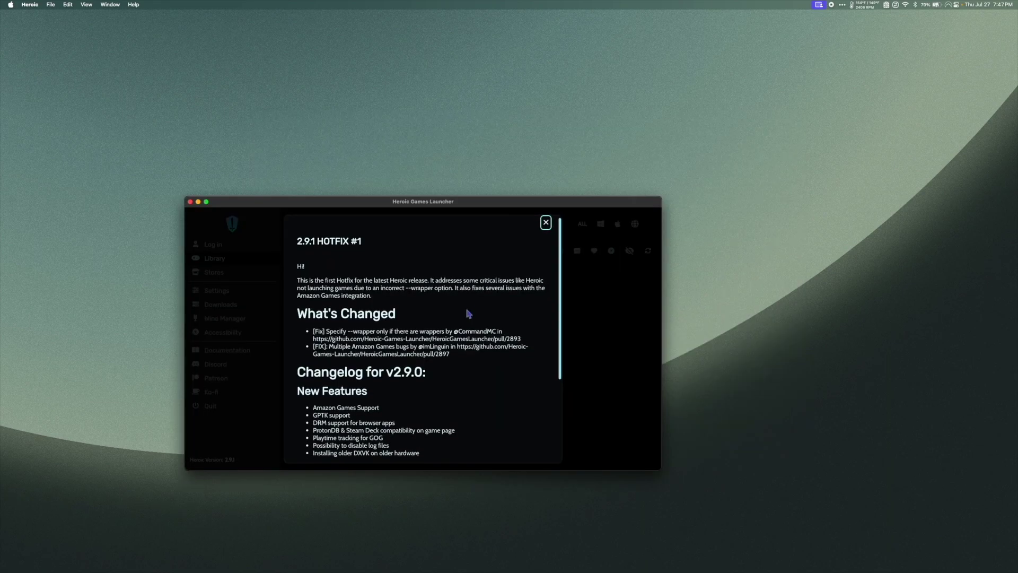
pyautogui.scroll(-4, 467, 252)
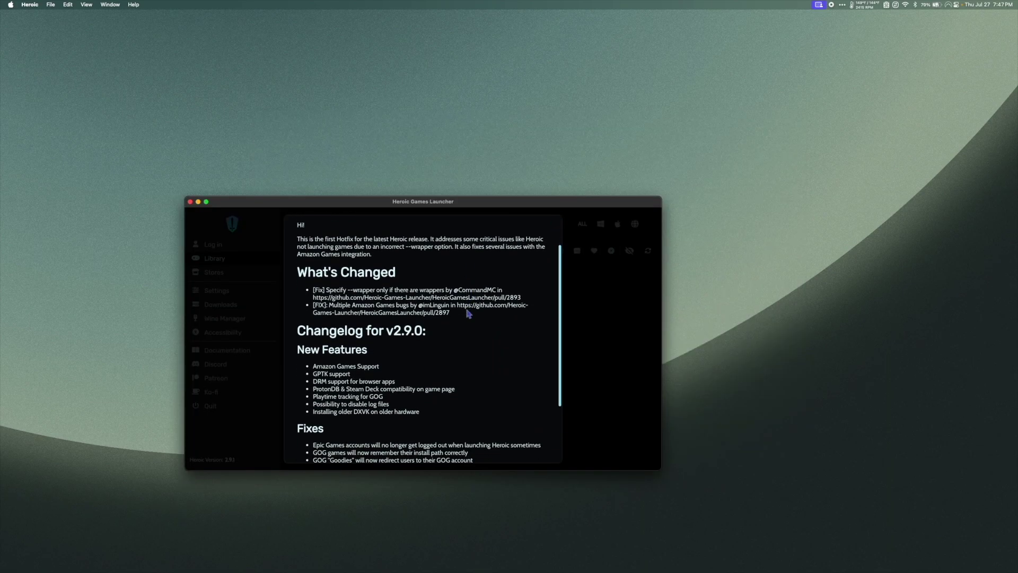
pyautogui.scroll(-3, 468, 314)
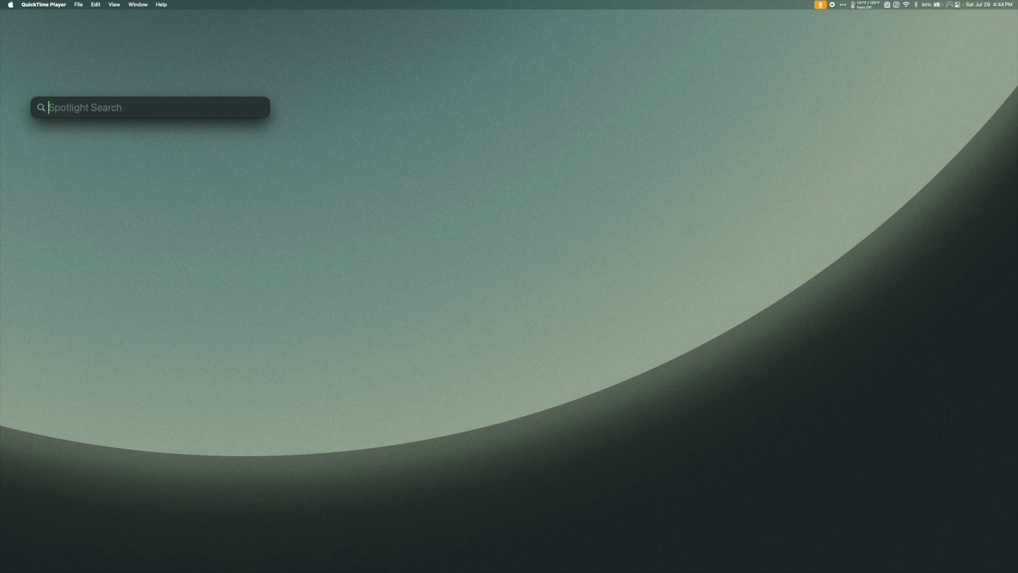
# Open Heroic Games Launcher and install Wytchwood using GPTK Wine (DX11/DX12 Only) - wine-7.7
pyautogui.write('hero')
pyautogui.press('Return')
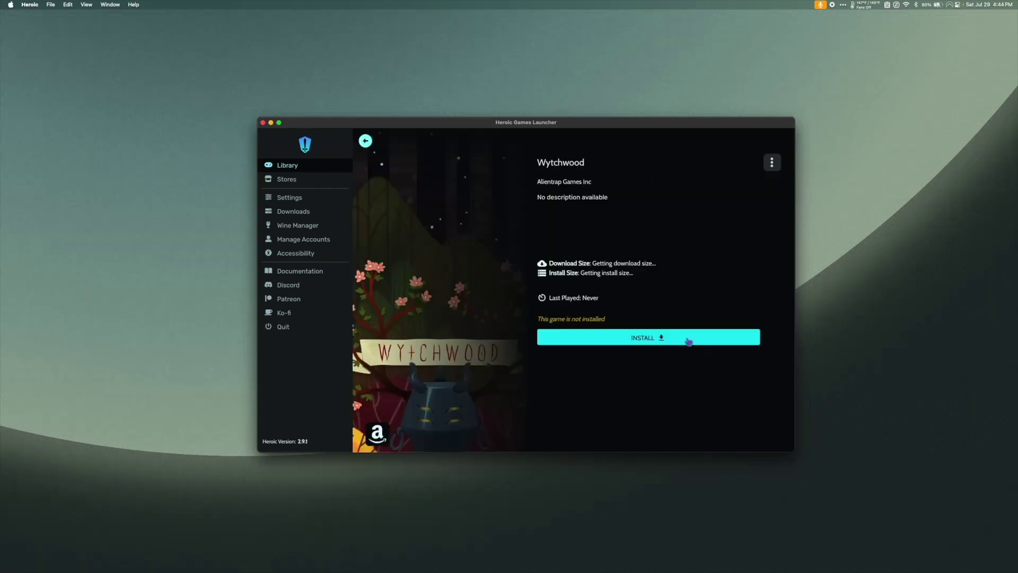
pyautogui.click(685, 347)
pyautogui.click(687, 344)
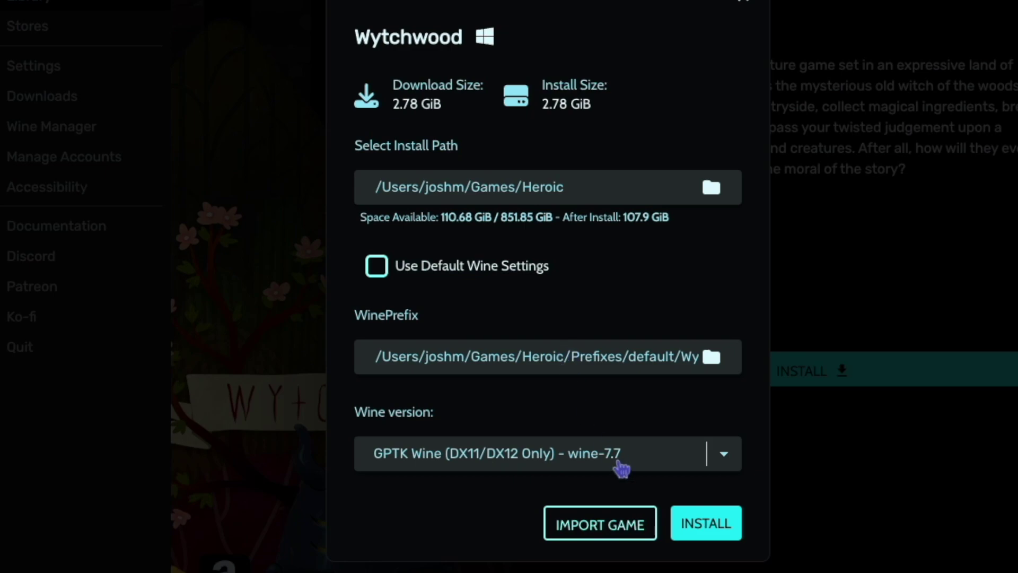
pyautogui.click(710, 532)
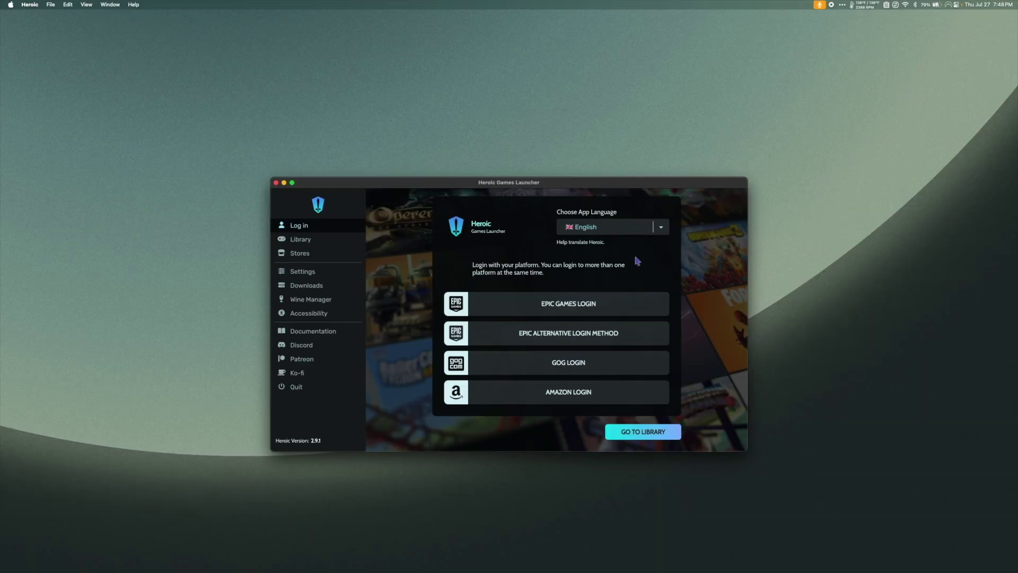
# Check the app language choices, keep English and start the Amazon login
pyautogui.click(660, 229)
pyautogui.click(655, 228)
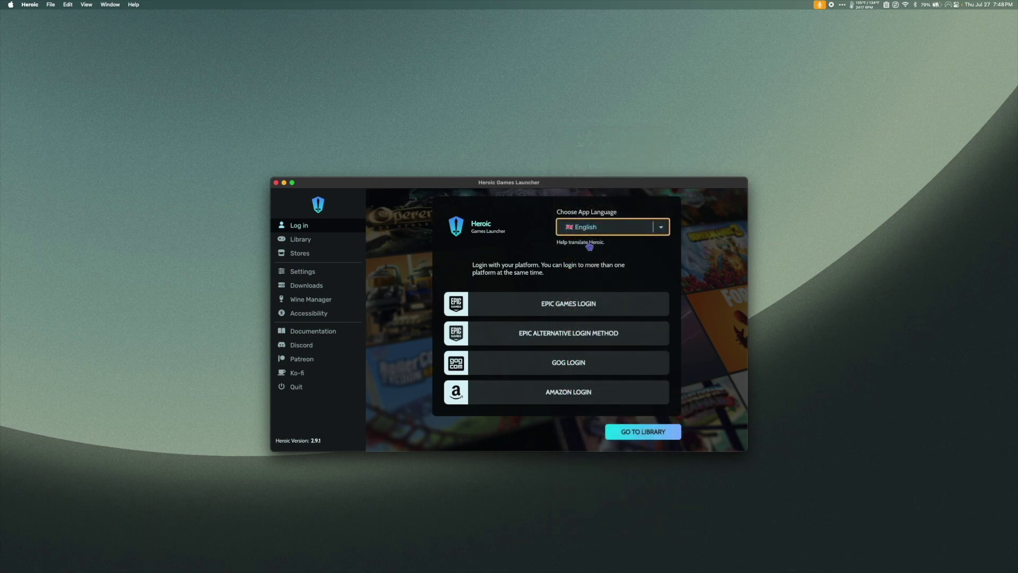
pyautogui.click(566, 391)
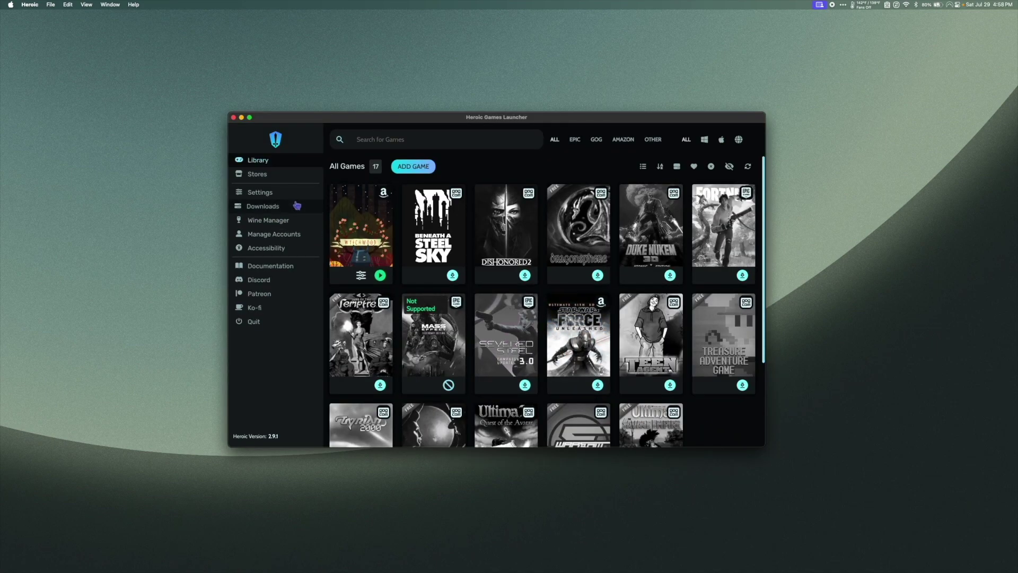
# Browse the Prime Gaming store and claim the free game Once Upon a Jester
pyautogui.click(268, 174)
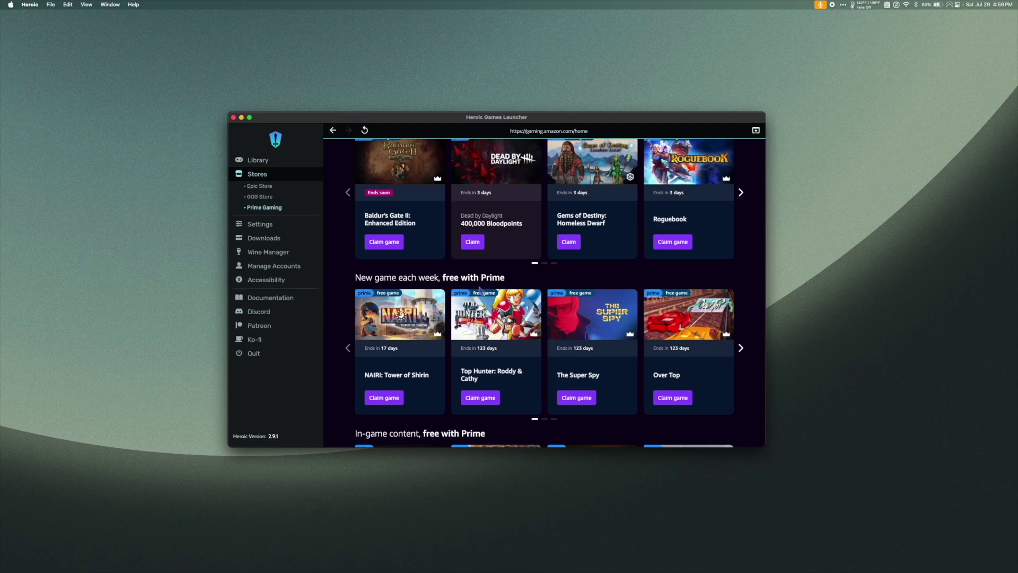
pyautogui.scroll(10, 510, 289)
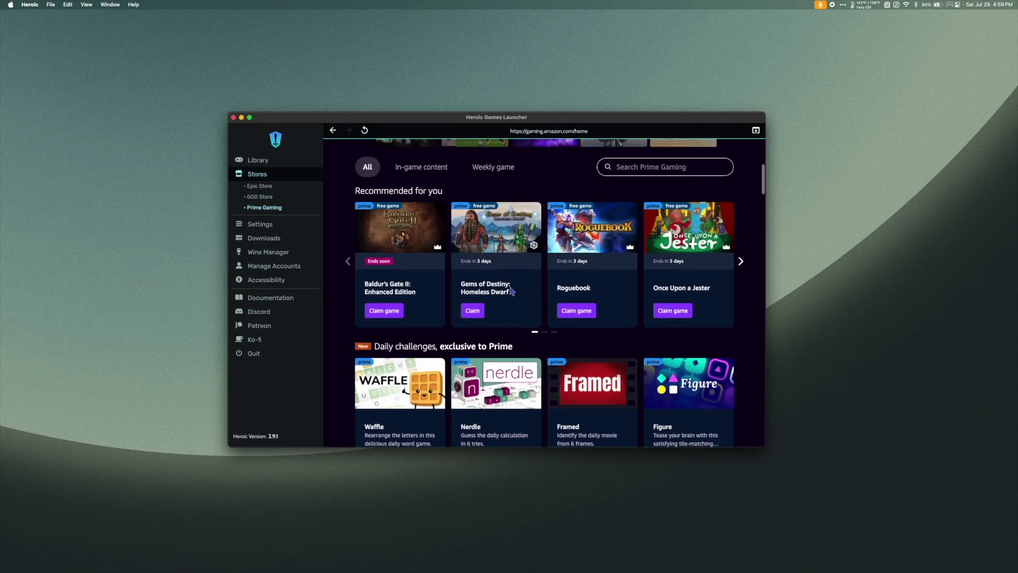
pyautogui.click(672, 311)
# Look through the game library for the newly claimed title
pyautogui.click(293, 162)
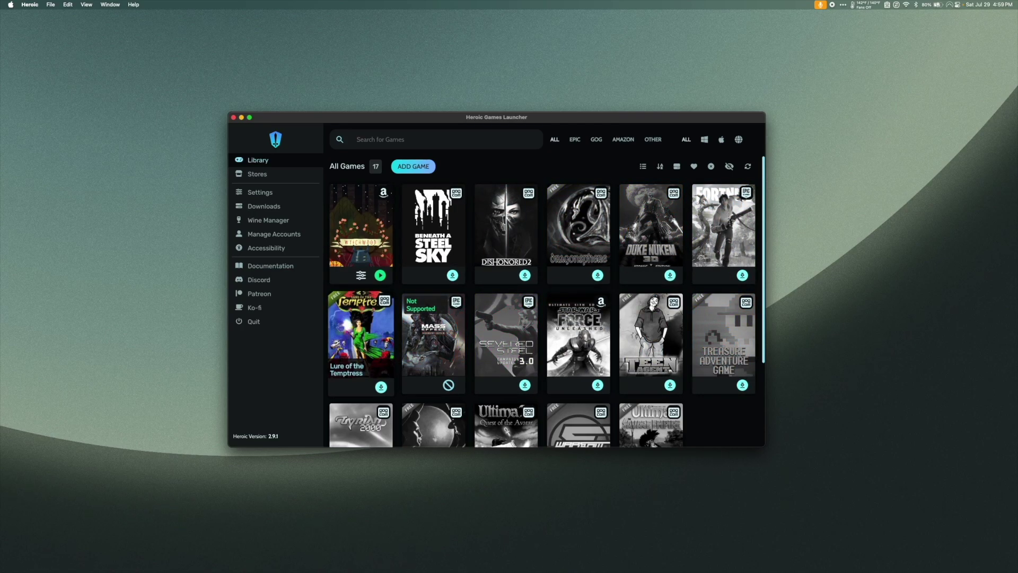
pyautogui.scroll(-3, 337, 330)
pyautogui.scroll(3, 361, 297)
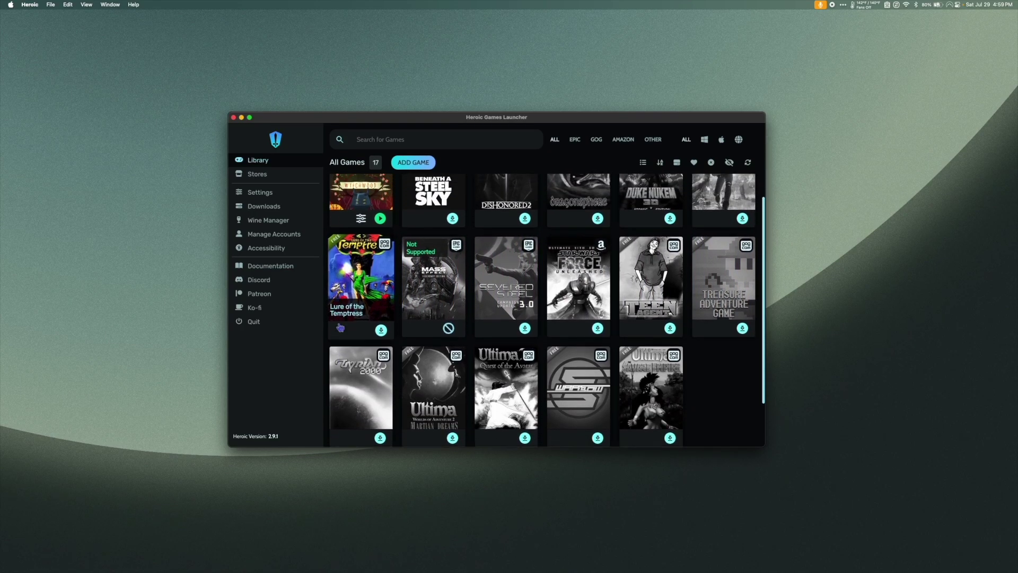
# Quit Heroic and relaunch it to refresh the game library
pyautogui.click(30, 4)
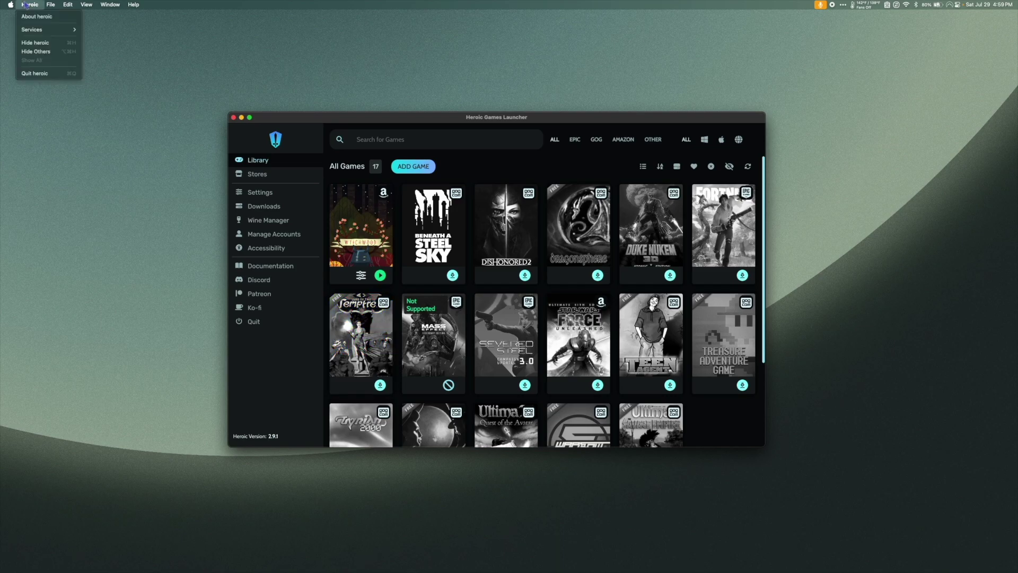
pyautogui.click(35, 75)
pyautogui.press('super+space')
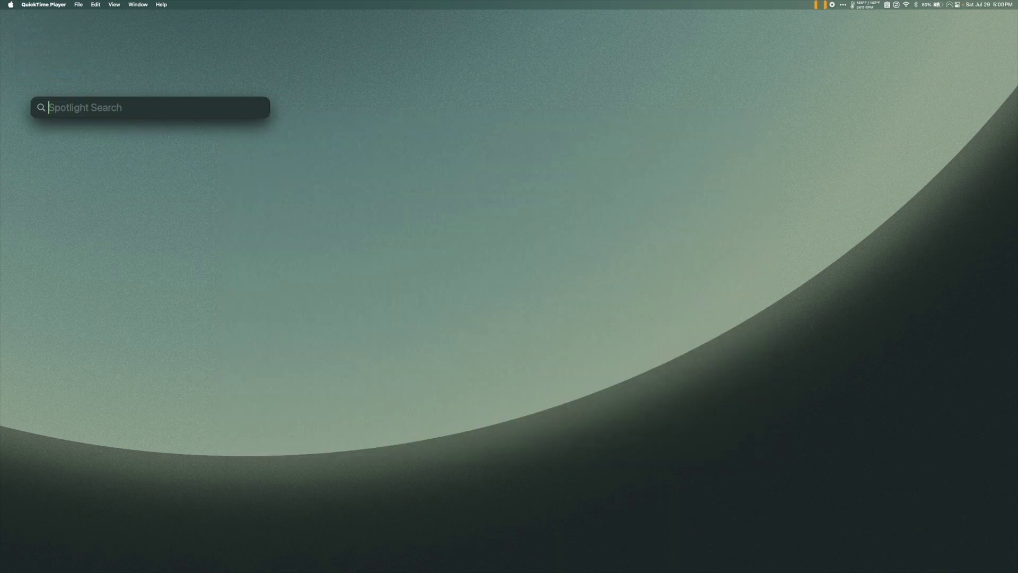
pyautogui.write('hero')
pyautogui.press('Return')
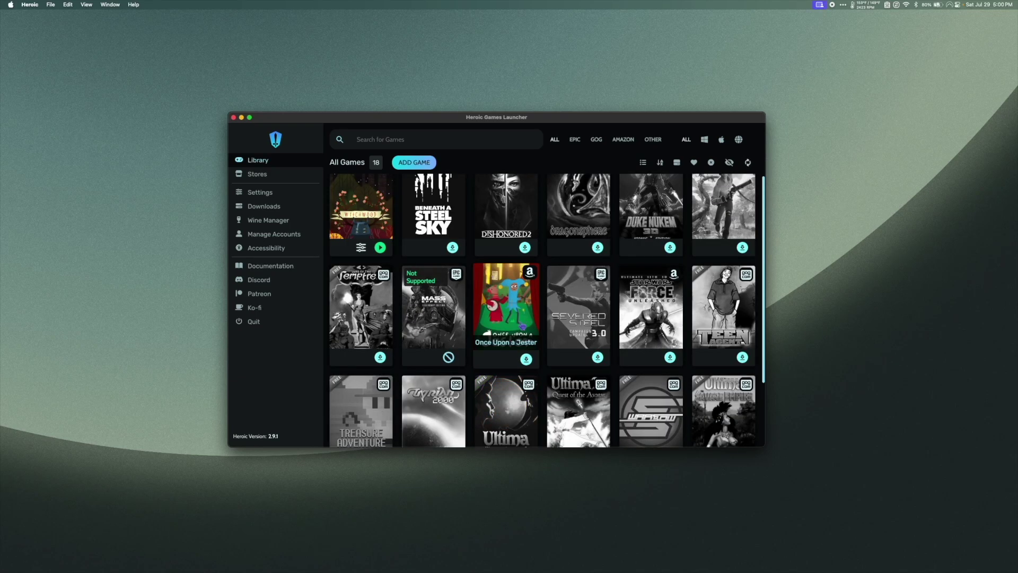
# Install Once Upon a Jester from its game page using GPTK Wine (DX11/DX12 Only) - wine-7.7
pyautogui.click(520, 326)
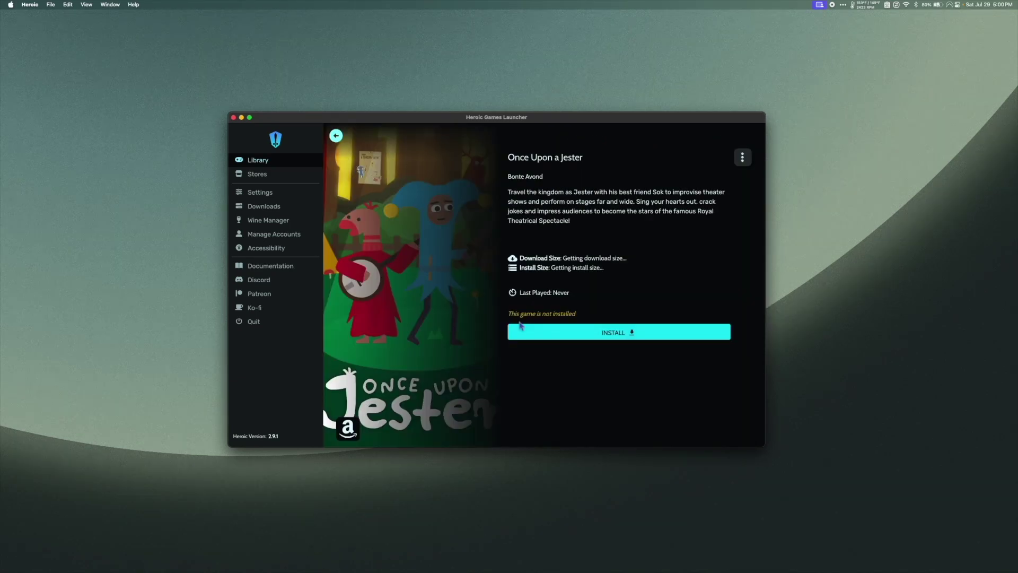
pyautogui.click(601, 337)
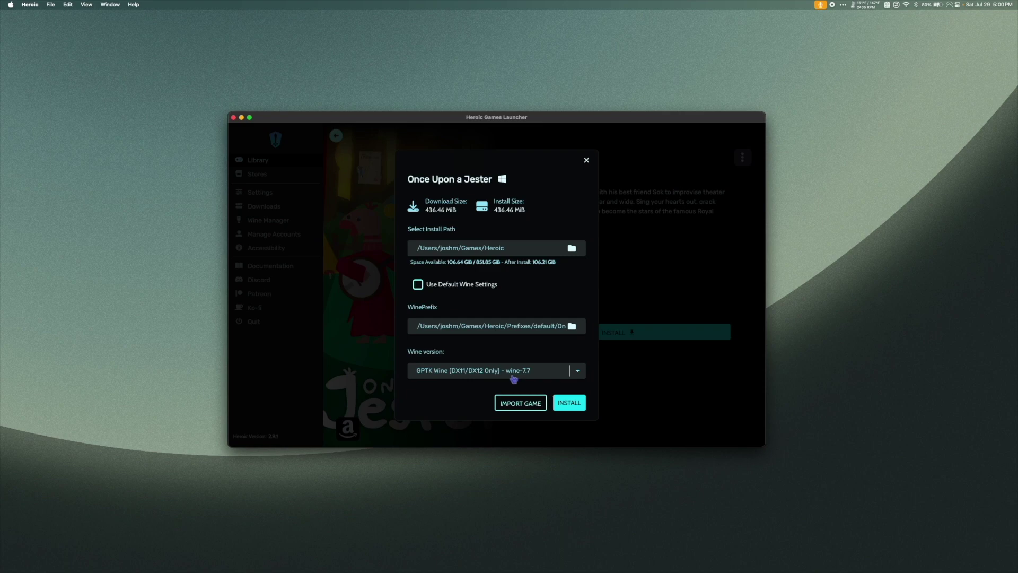
pyautogui.click(576, 407)
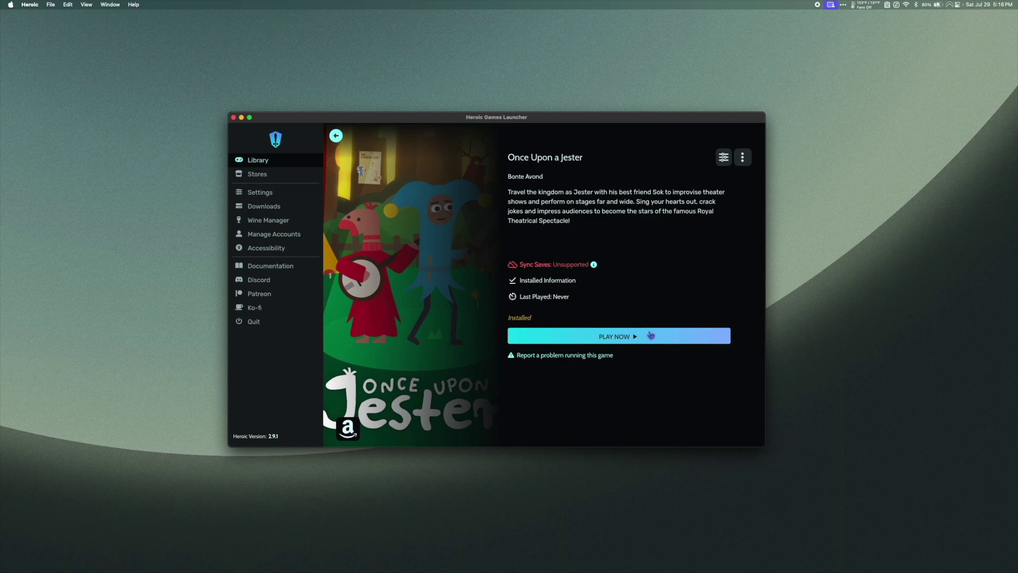
# Try to launch Once Upon a Jester and dismiss the game's dialog
pyautogui.click(648, 340)
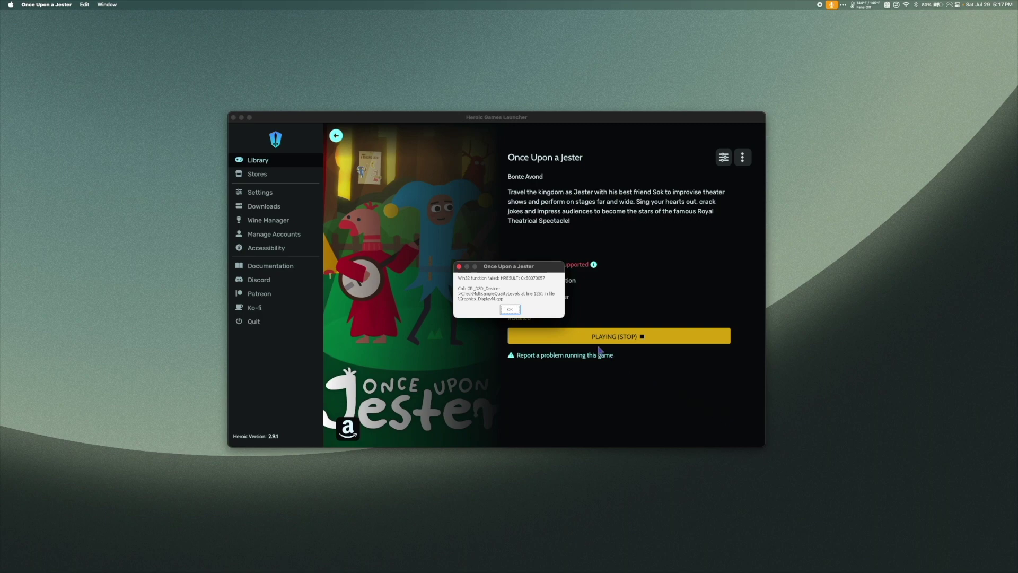
pyautogui.click(510, 310)
pyautogui.doubleClick(512, 312)
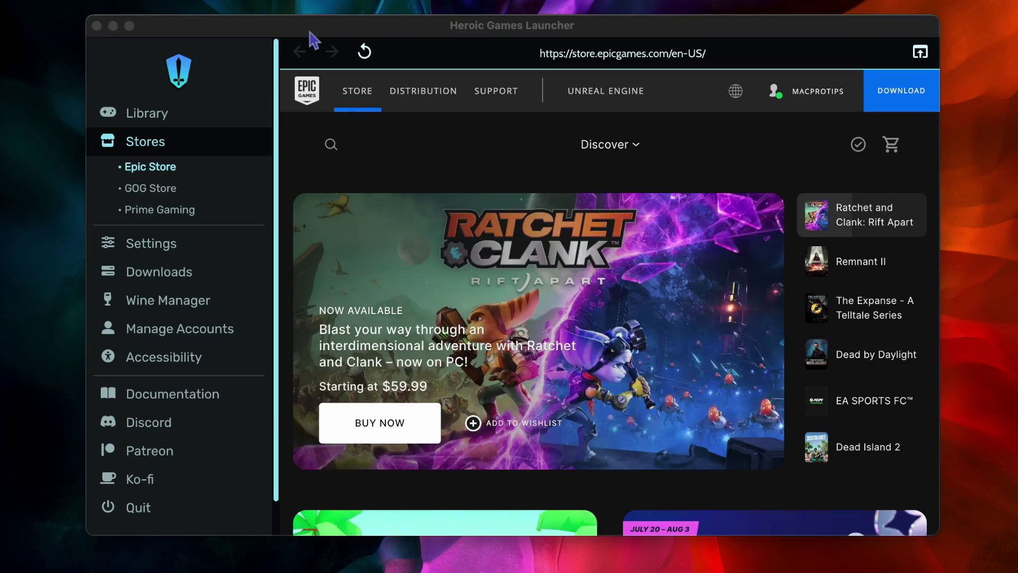
# Browse the Epic Store front page down to its Free Games section
pyautogui.click(318, 36)
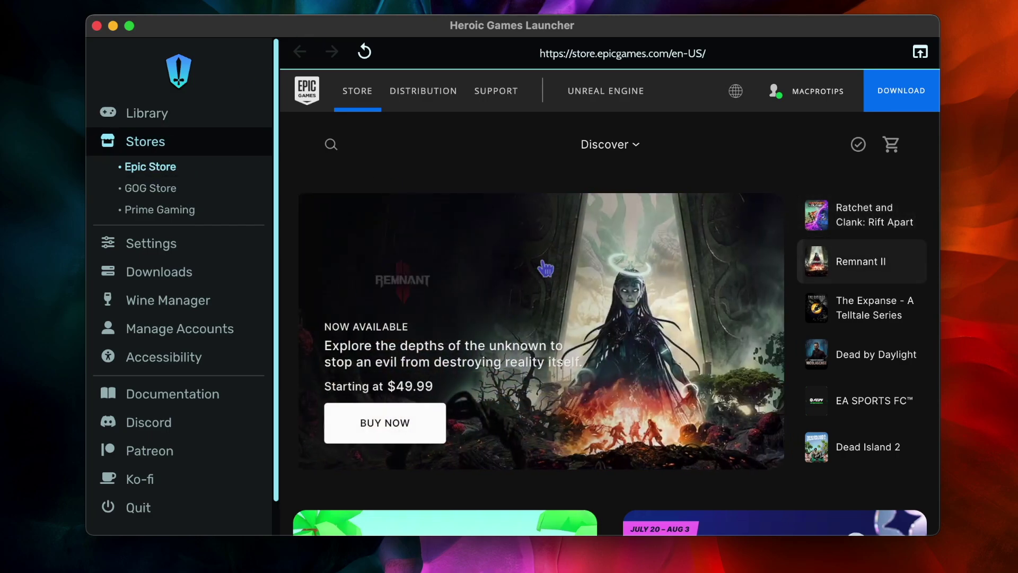
pyautogui.scroll(-2, 665, 260)
pyautogui.scroll(-10, 666, 260)
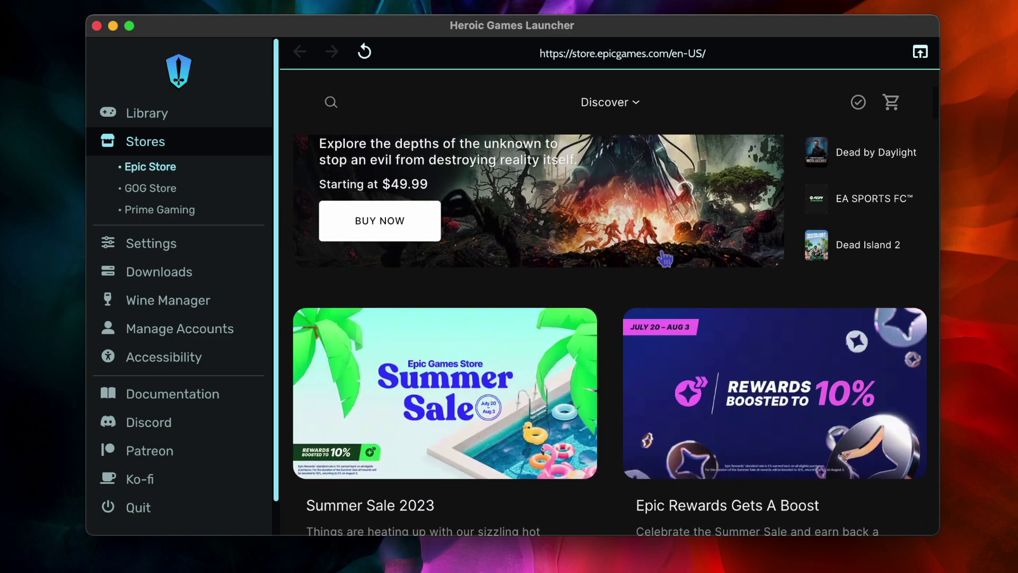
pyautogui.scroll(-12, 665, 260)
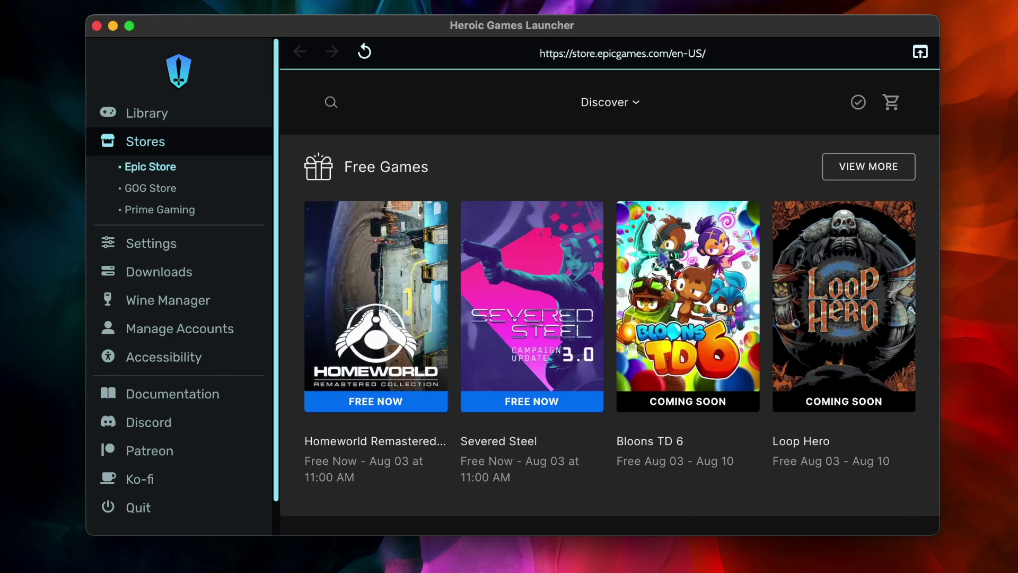
pyautogui.scroll(20, 663, 259)
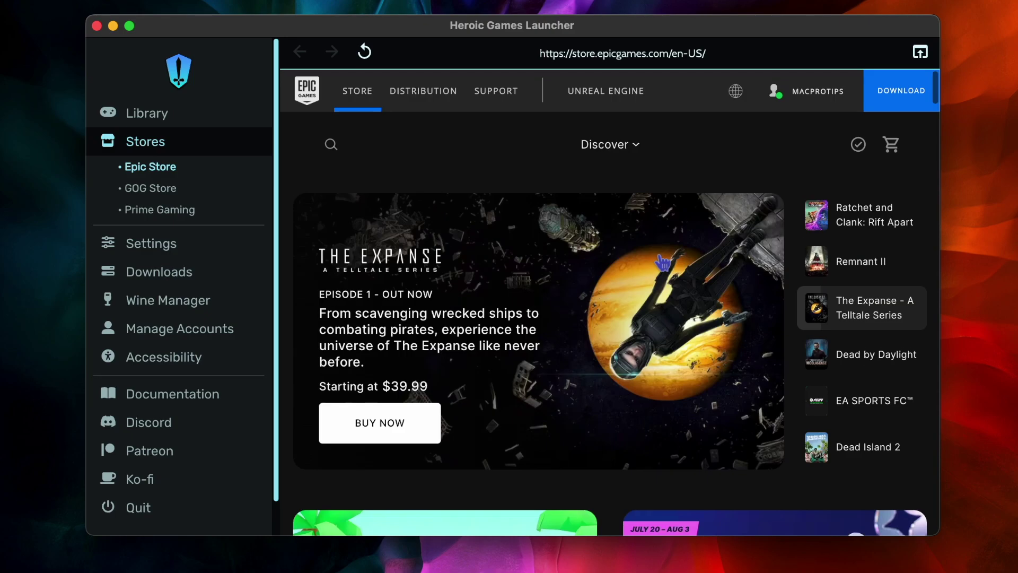
# Search the Epic Store for "mass effect" and read the full description on the Mass Effect Legendary Edition page
pyautogui.click(332, 145)
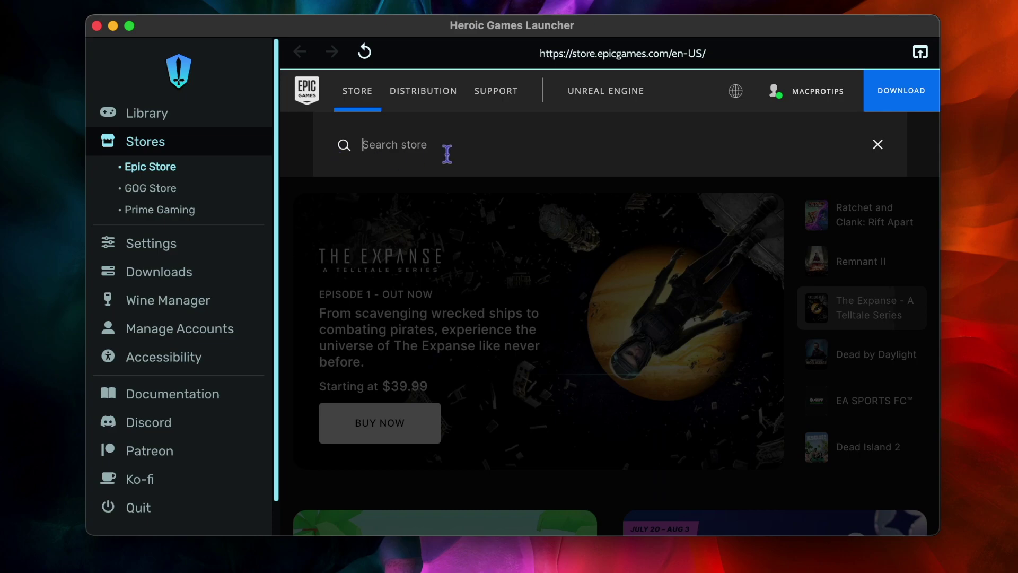
pyautogui.write('mass effect')
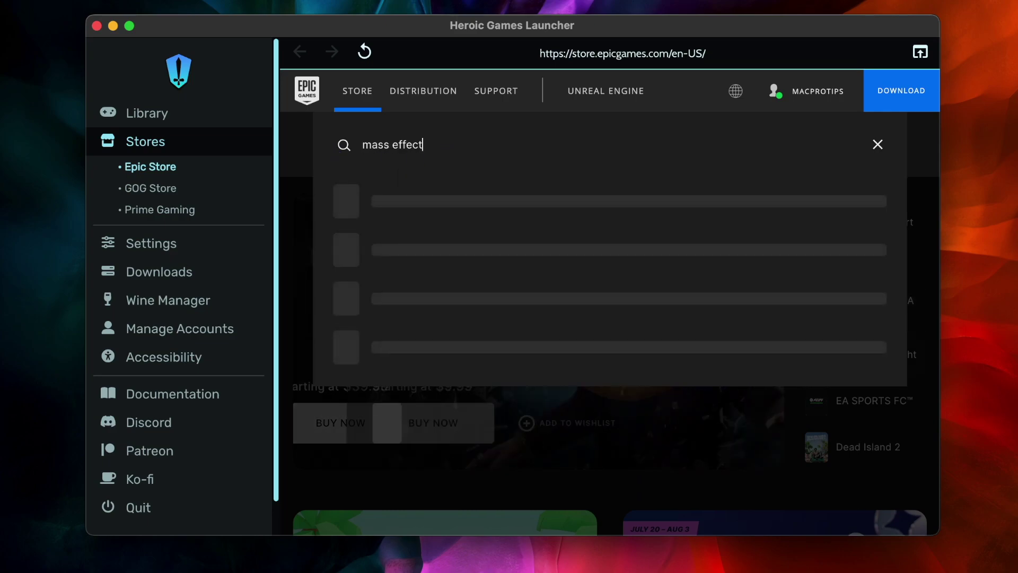
pyautogui.press('Return')
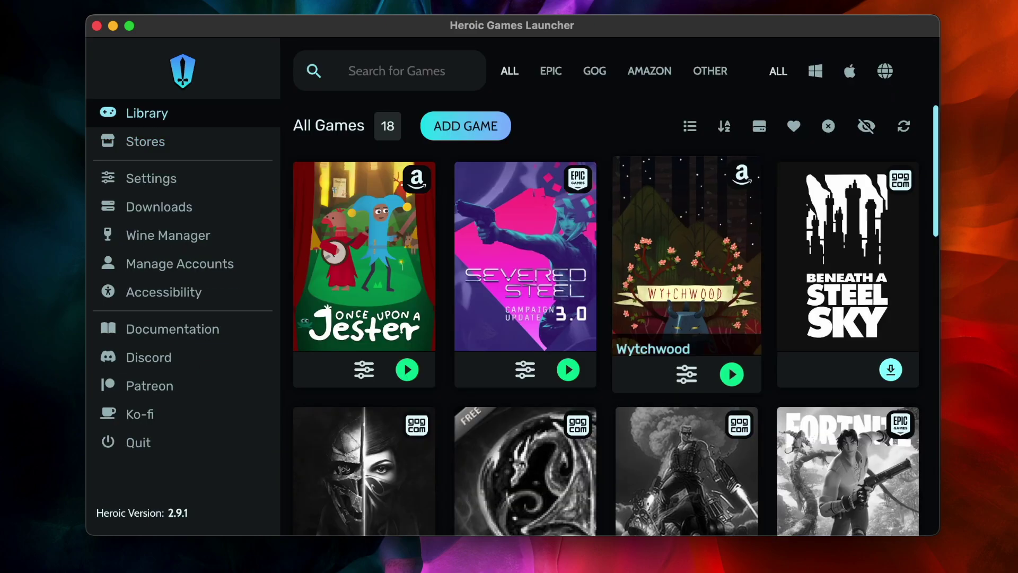
pyautogui.scroll(-7, 687, 239)
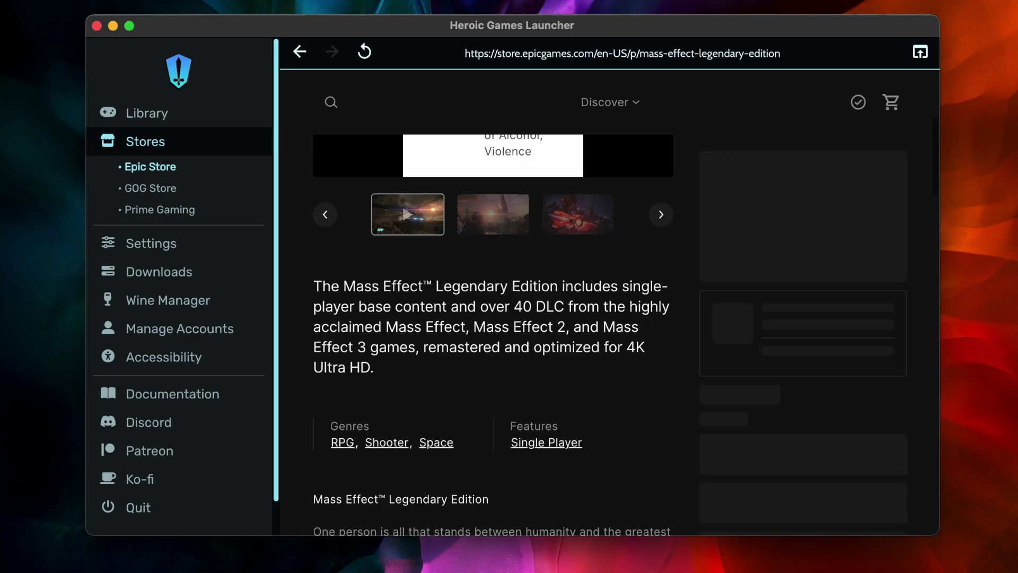
pyautogui.scroll(-10, 610, 334)
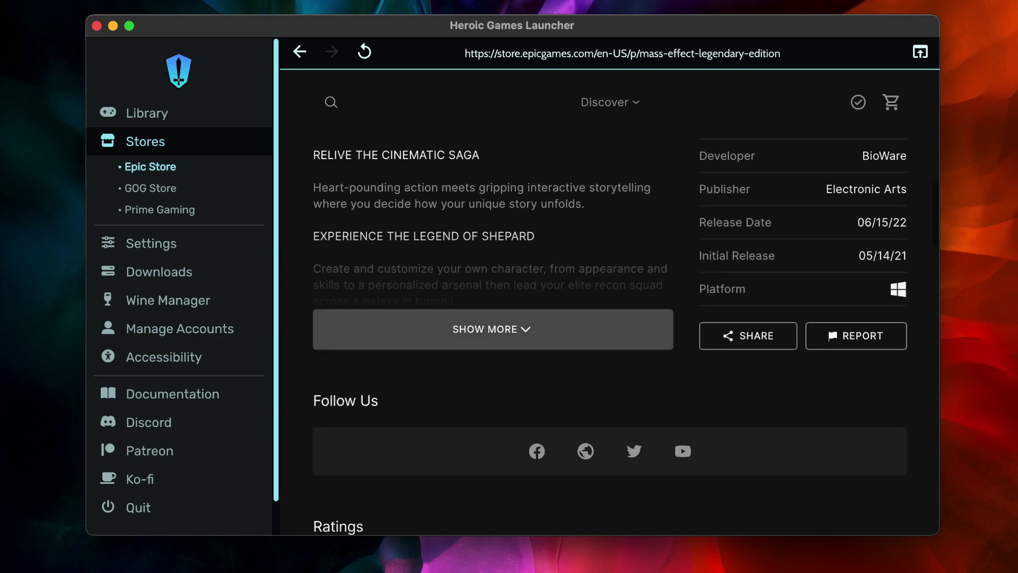
pyautogui.click(492, 328)
pyautogui.scroll(-15, 610, 334)
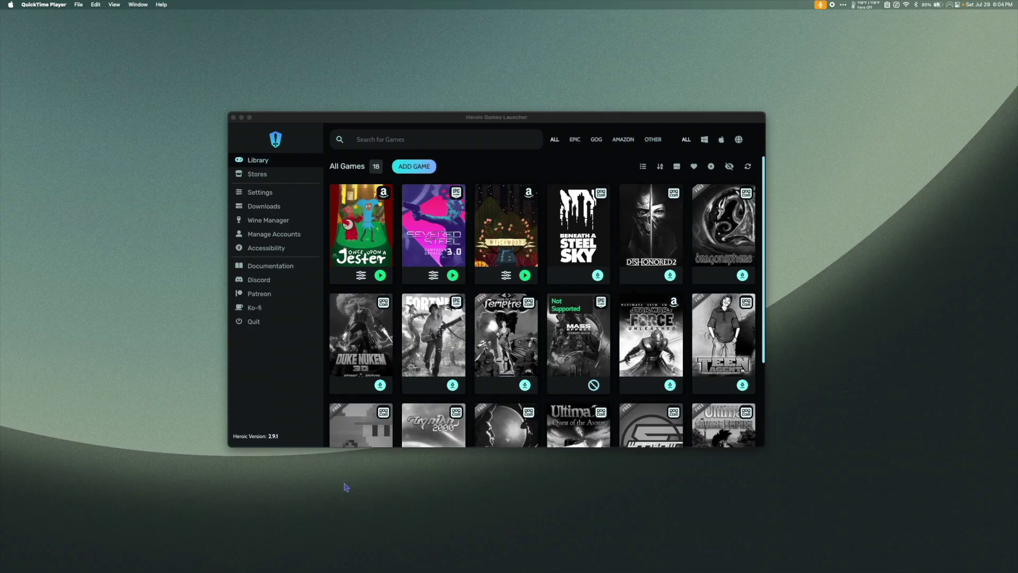
# Launch Severed Steel from the library and start a new campaign
pyautogui.click(452, 276)
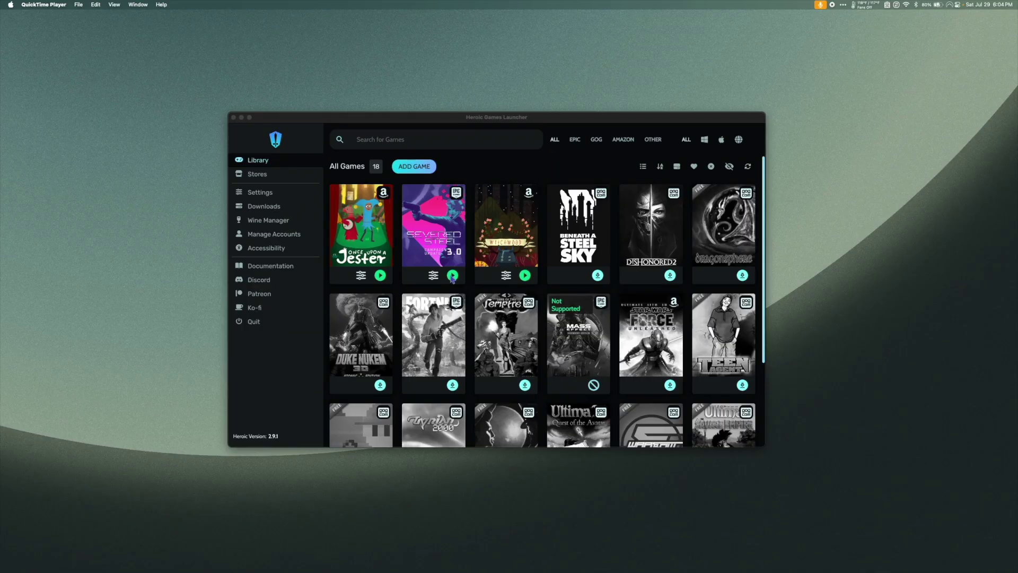
pyautogui.click(453, 276)
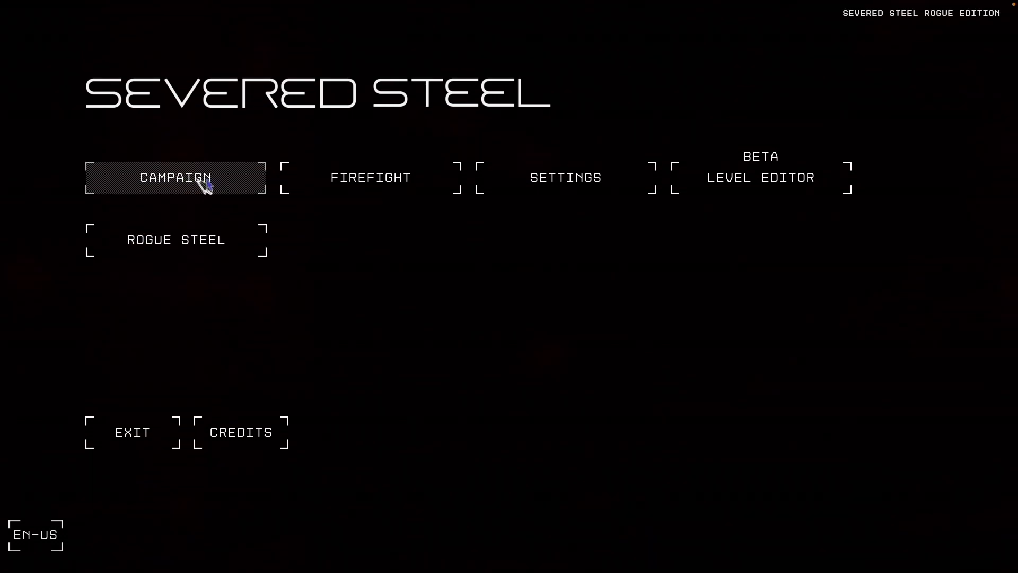
pyautogui.click(220, 179)
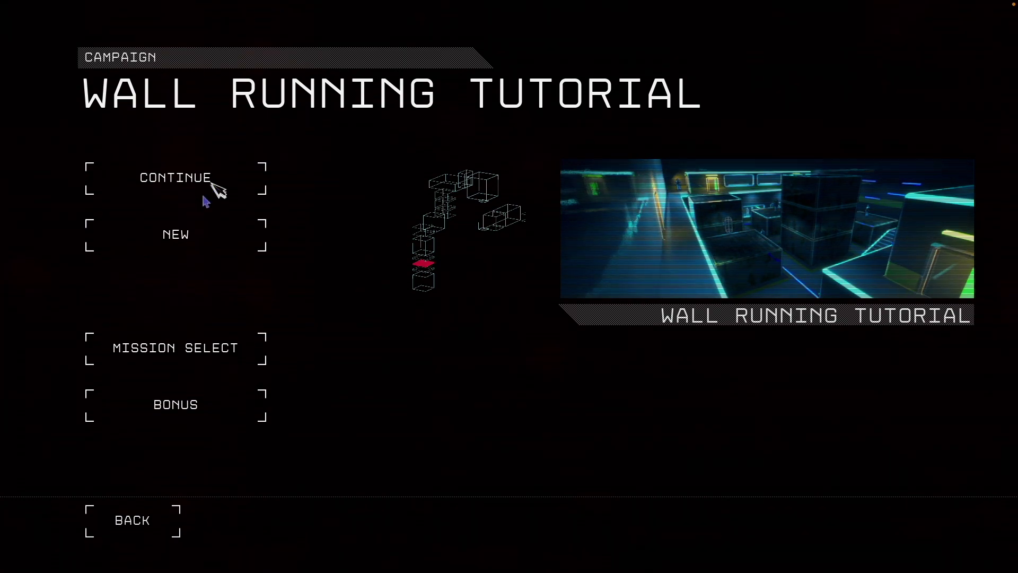
pyautogui.click(190, 231)
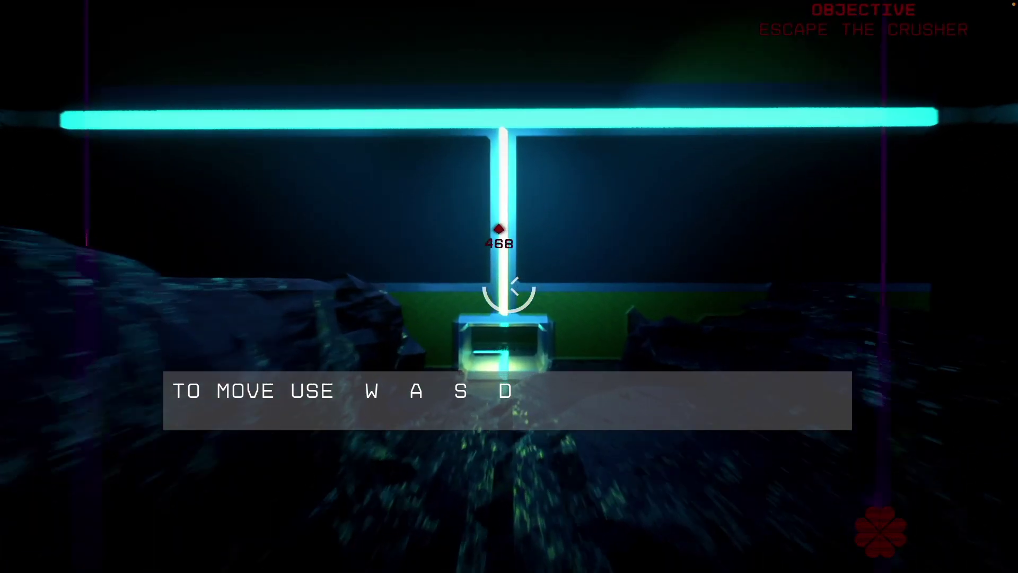
pyautogui.press('ctrl')
pyautogui.press('w')
pyautogui.press('ctrl')
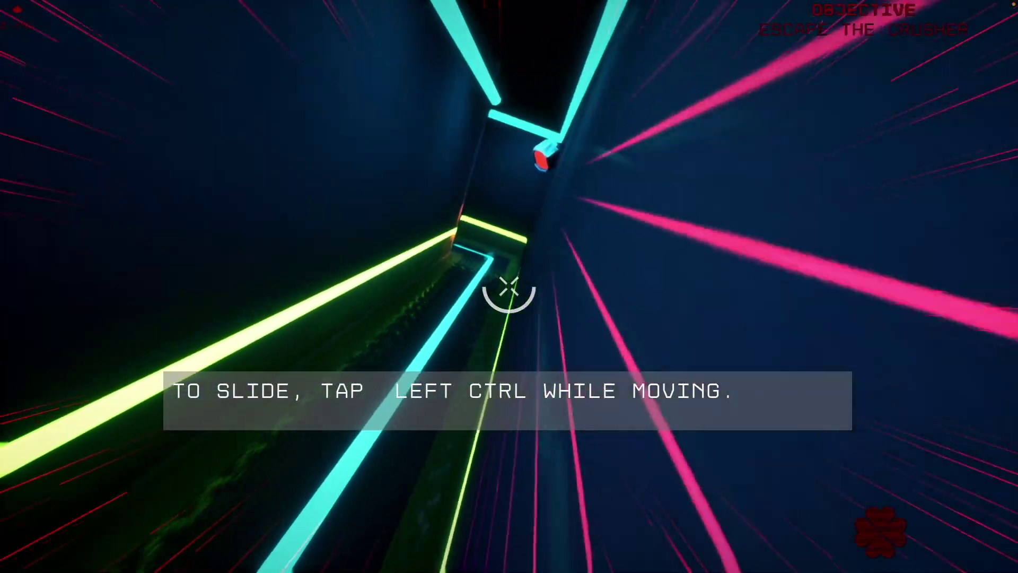